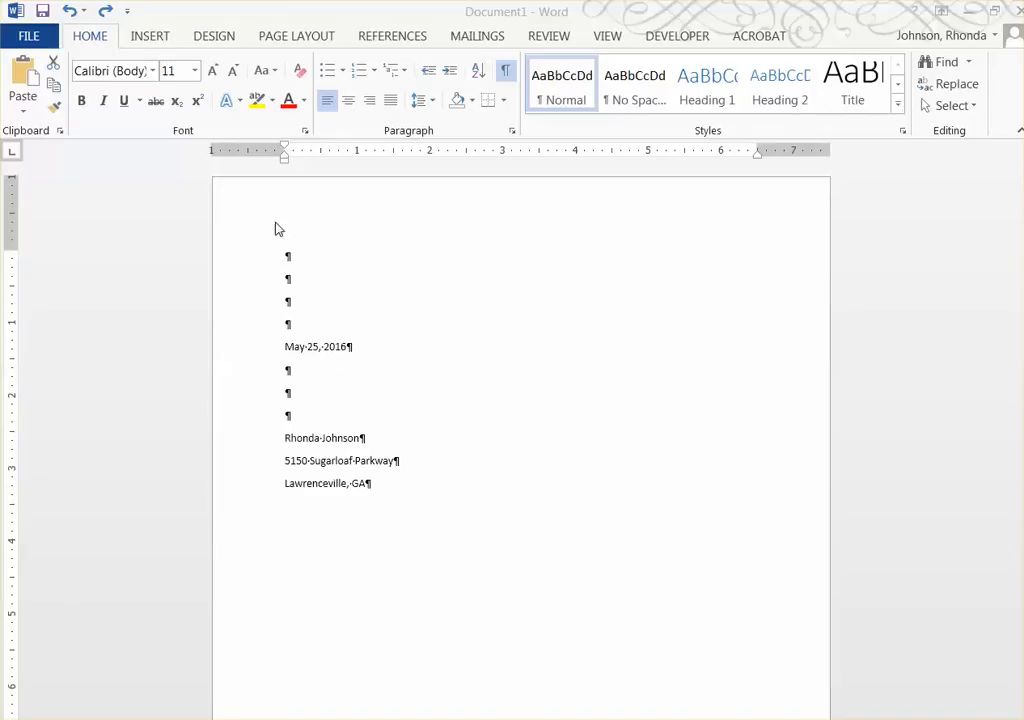
Step: Hide the paragraph formatting marks across the whole letter and show them again
key("ctrl+a")
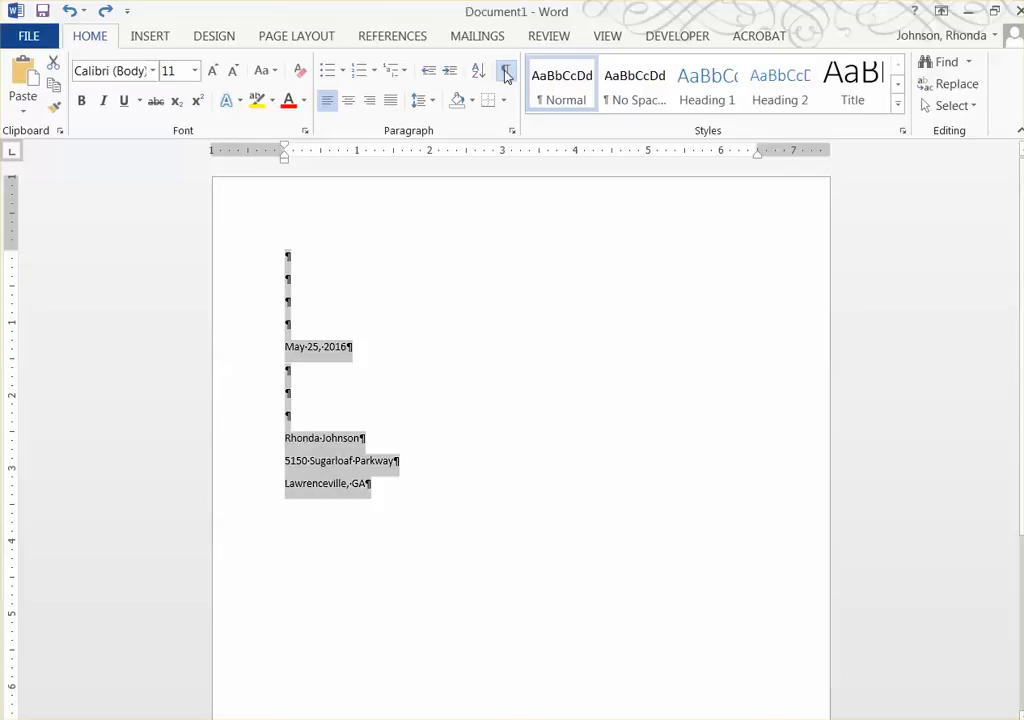
left_click(505, 72)
left_click(505, 72)
left_click(437, 336)
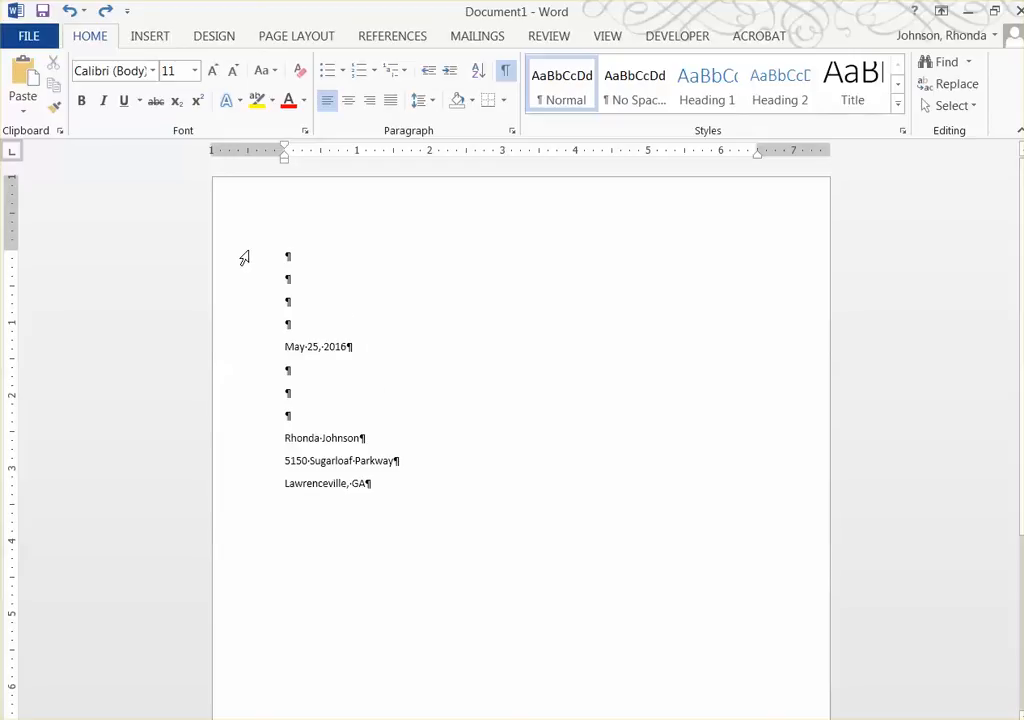
Step: Review the letter's default indents and paragraph spacing settings without changing them
left_click(511, 131)
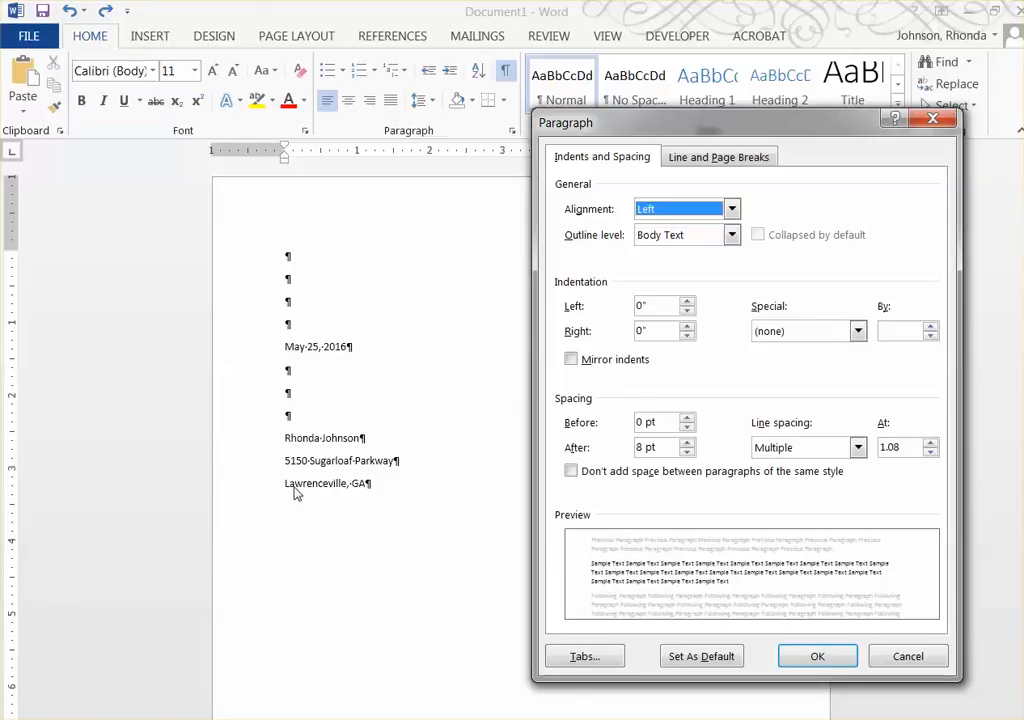
left_click(903, 658)
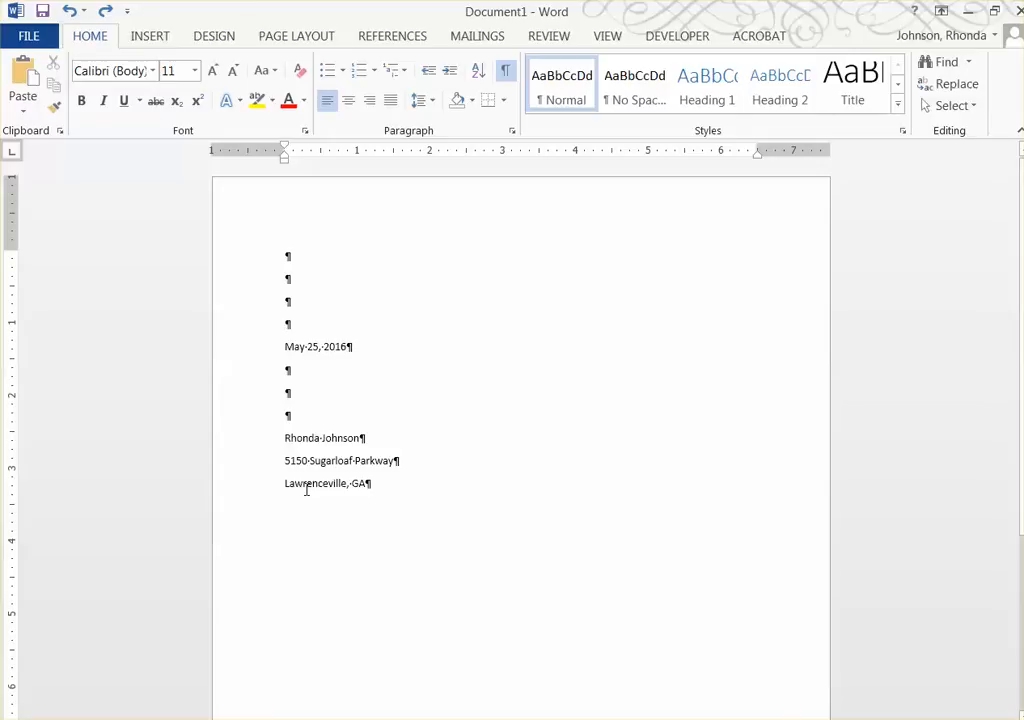
left_click(511, 131)
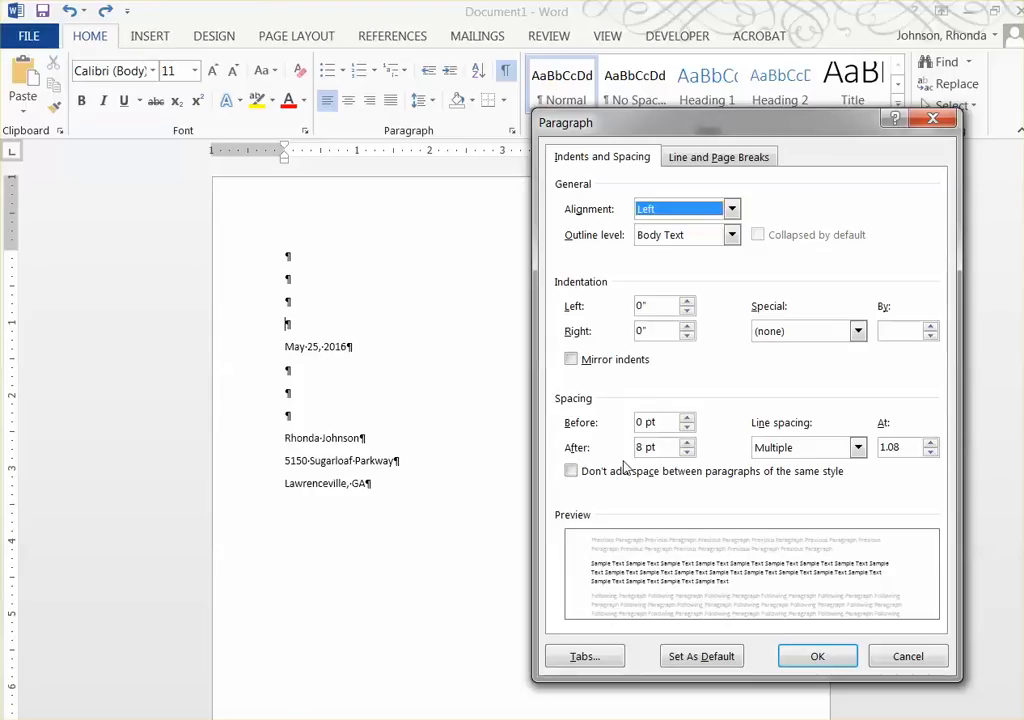
left_click(876, 658)
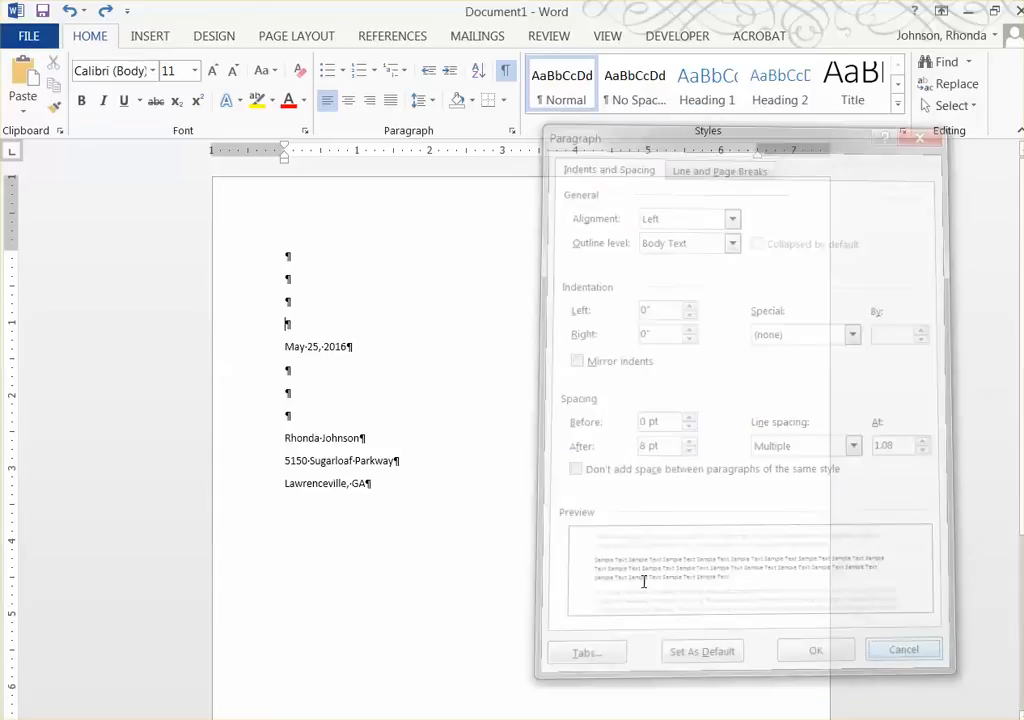
Step: Set the spacing after paragraphs to 0 pt for all lines of the letter, from the first blank line through the city line
left_click_drag(287, 257, 416, 480)
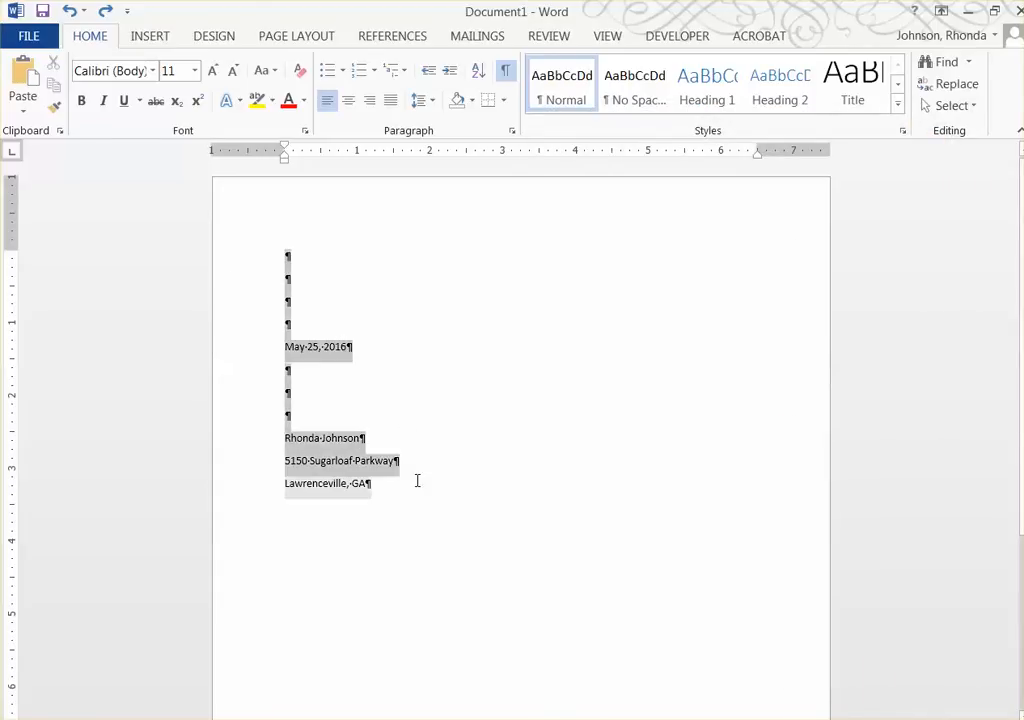
left_click(511, 131)
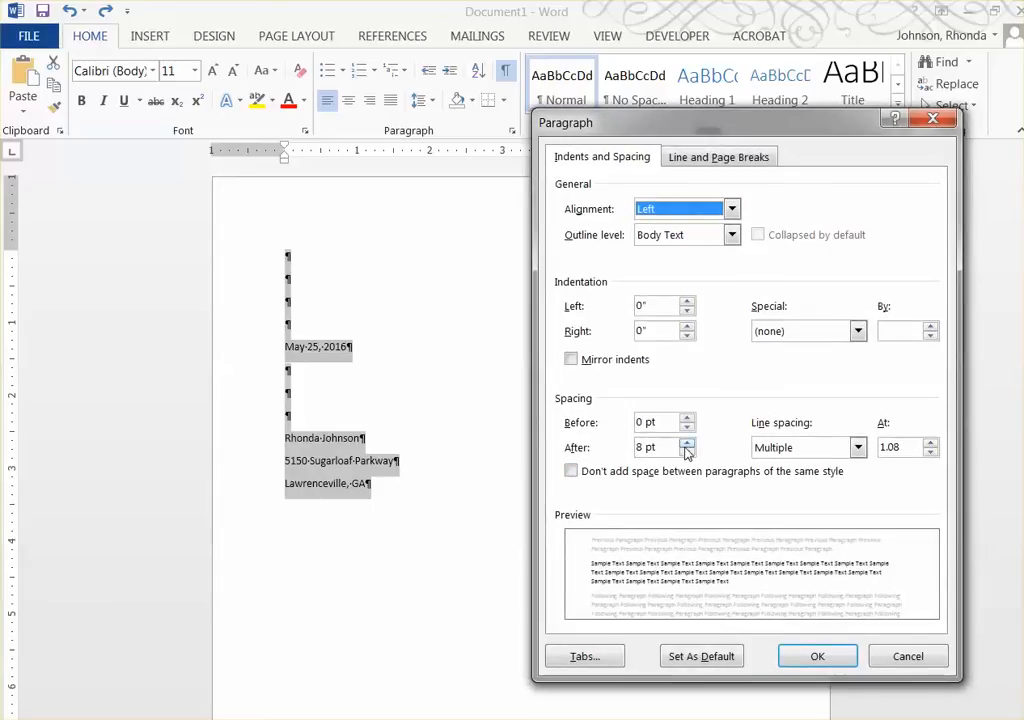
left_click(687, 443)
left_click(687, 451)
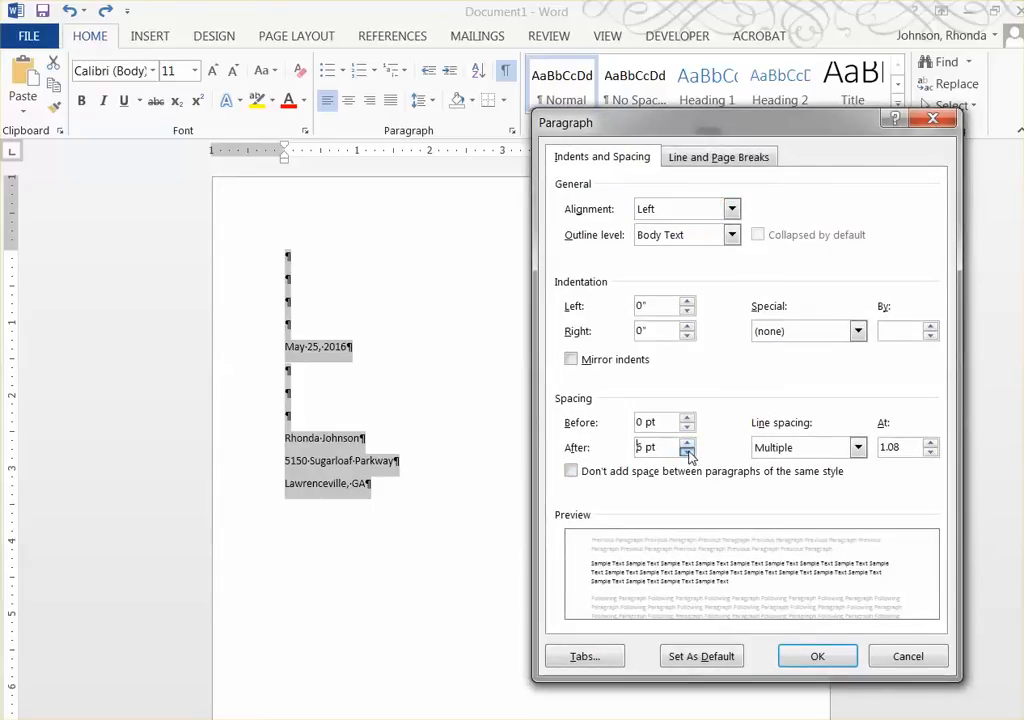
left_click(687, 451)
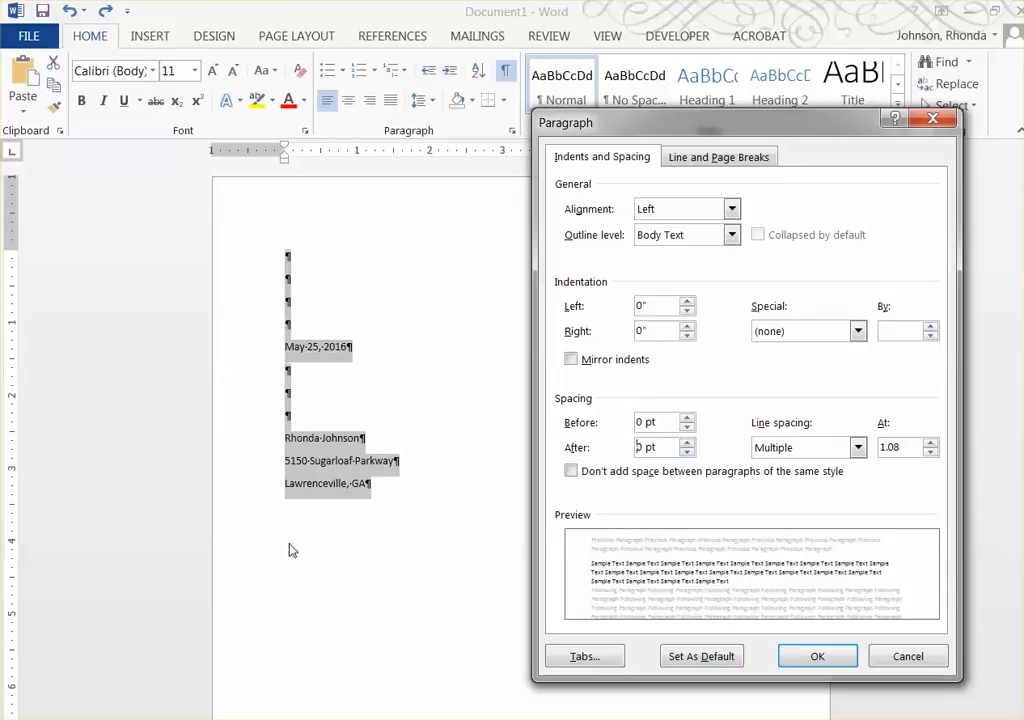
left_click(817, 660)
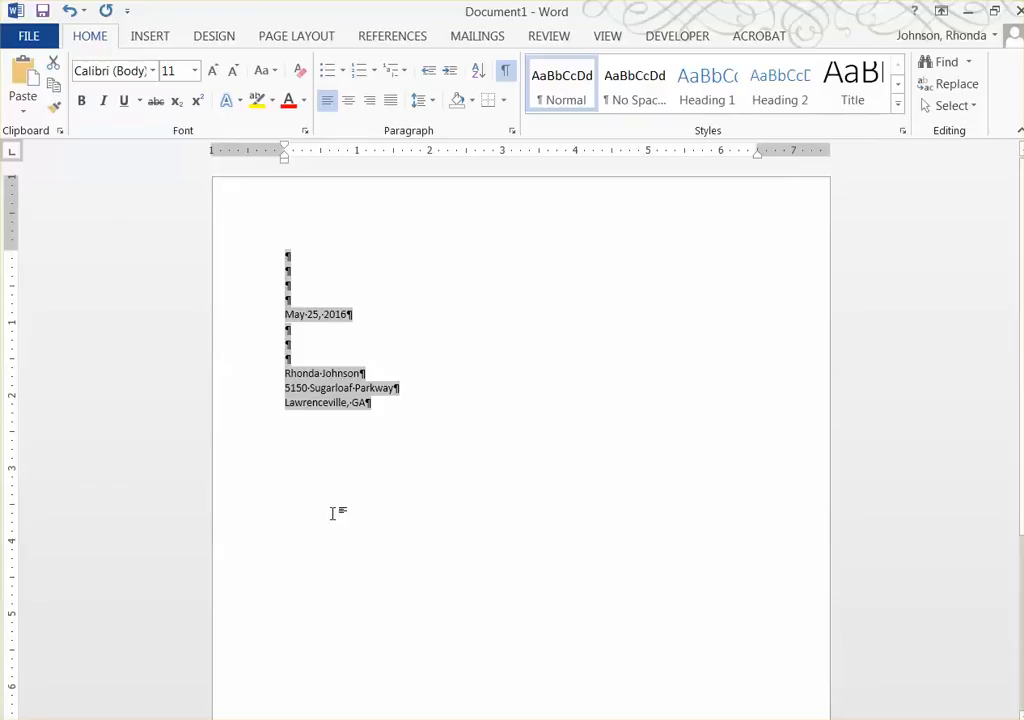
left_click(330, 420)
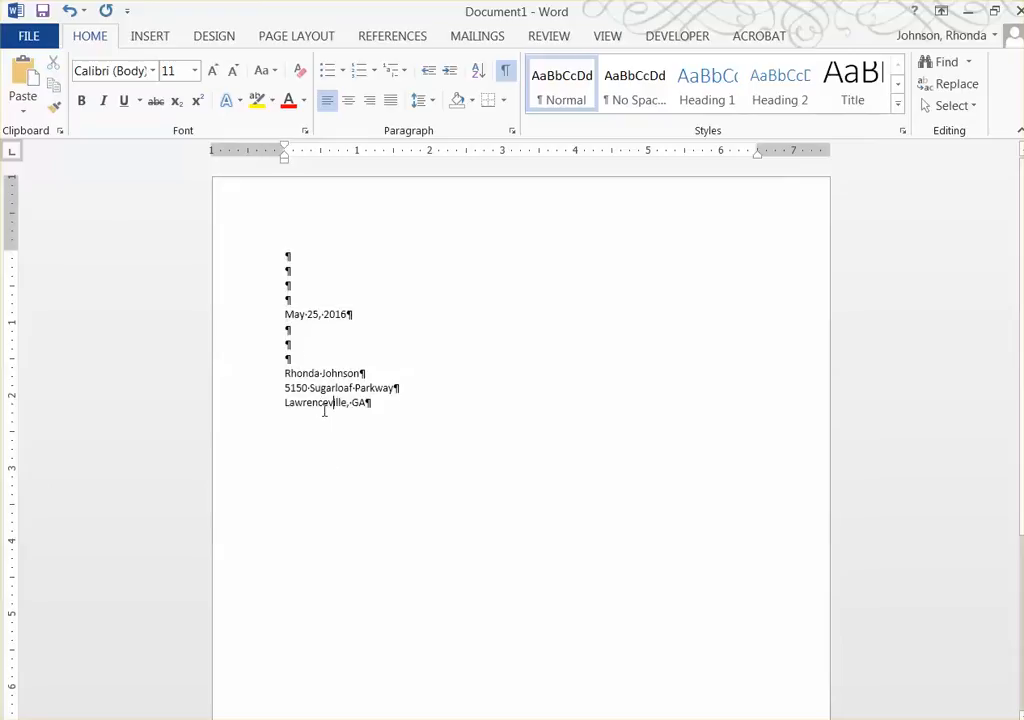
Step: Set the line spacing of all the letter's lines to Single
left_click_drag(285, 257, 382, 404)
left_click(511, 131)
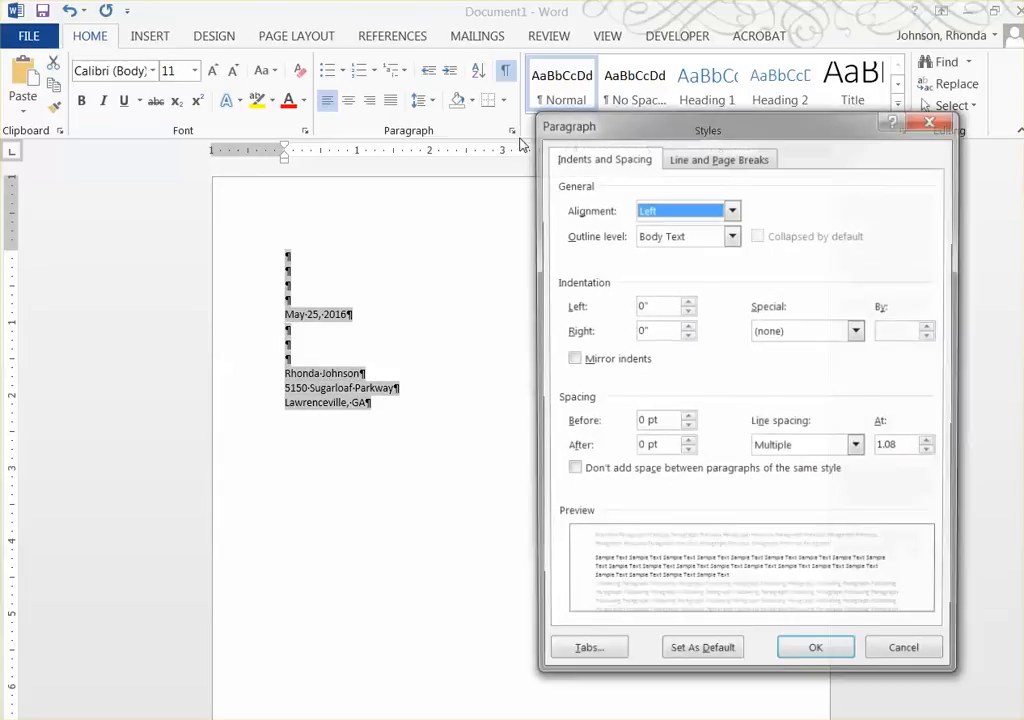
left_click(857, 449)
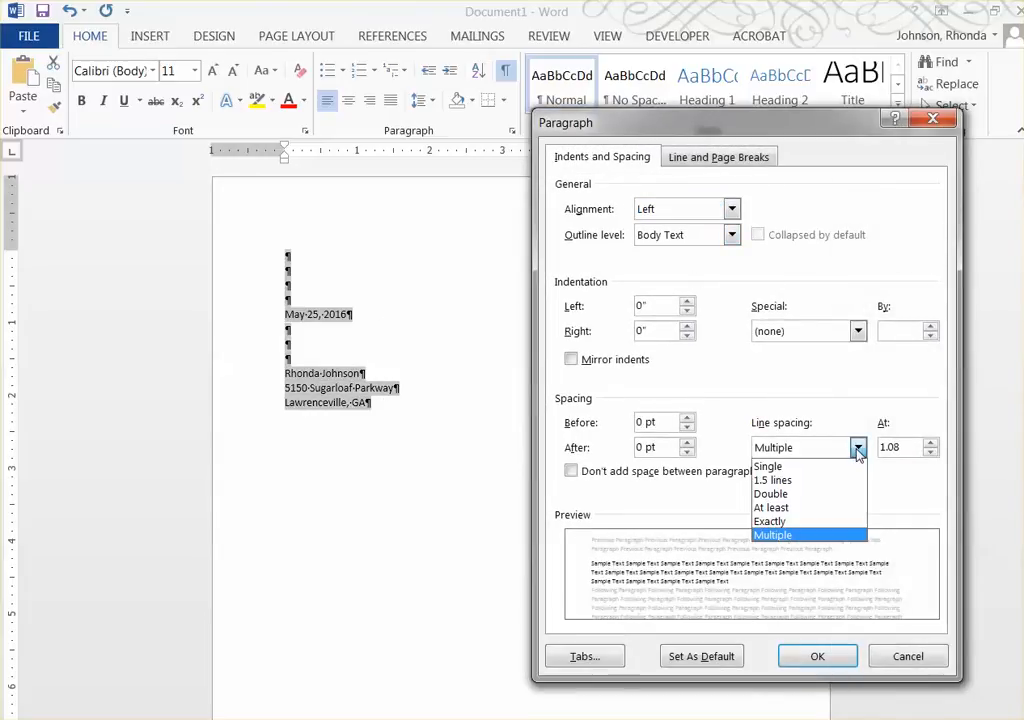
left_click(775, 470)
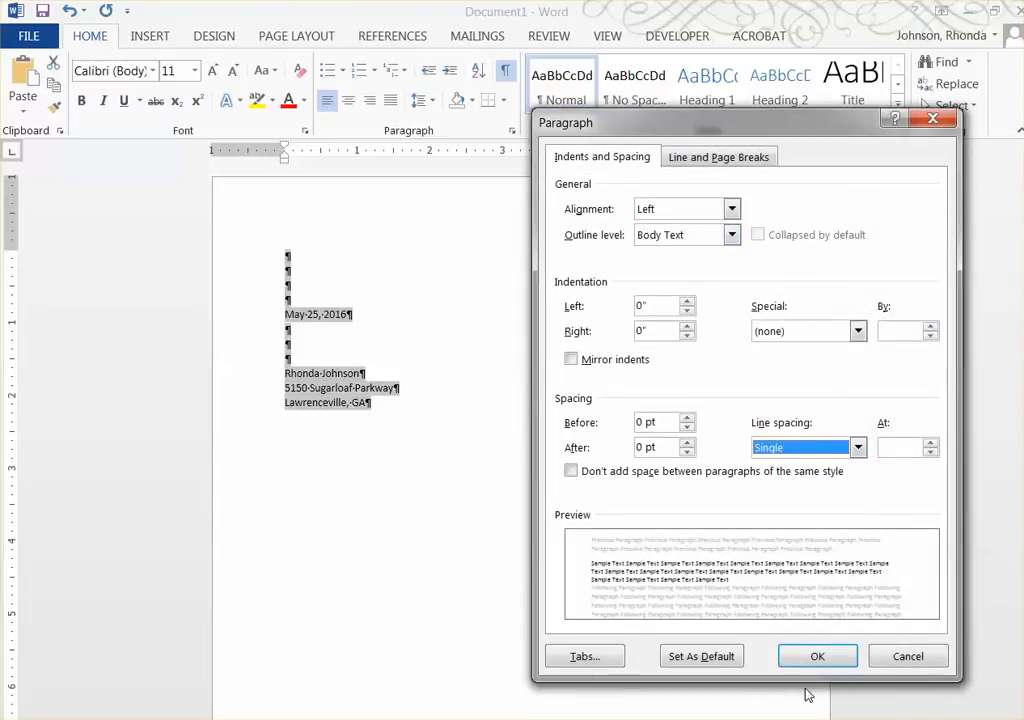
left_click(815, 657)
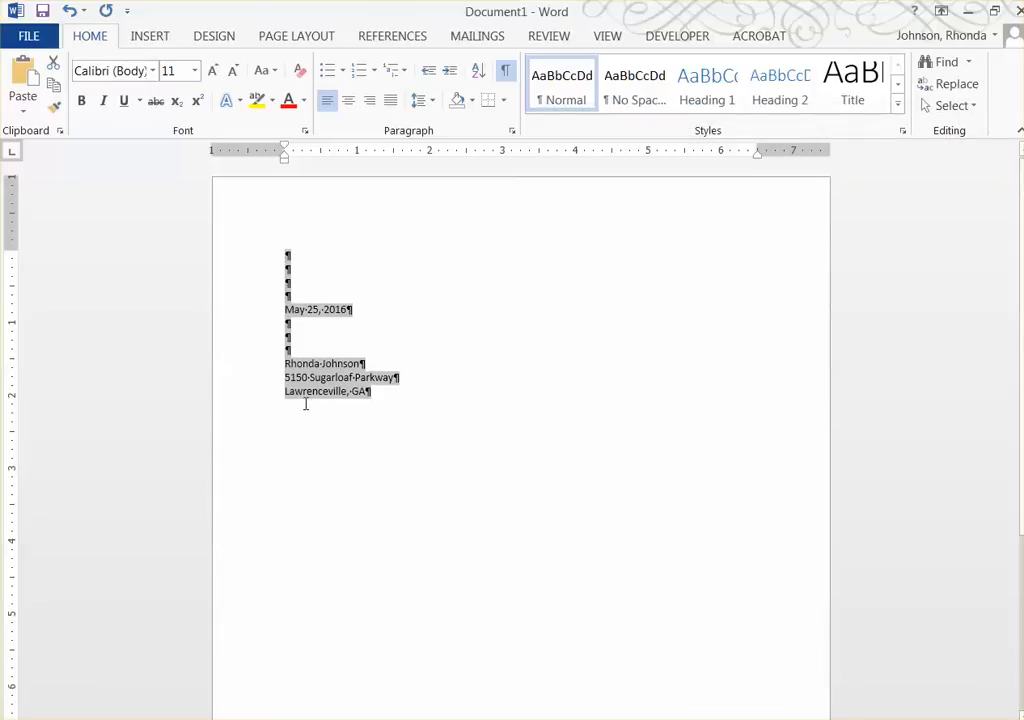
Step: Set the line spacing of all the letter's lines to Multiple at 1.08 and check the city line's paragraph settings
left_click(511, 132)
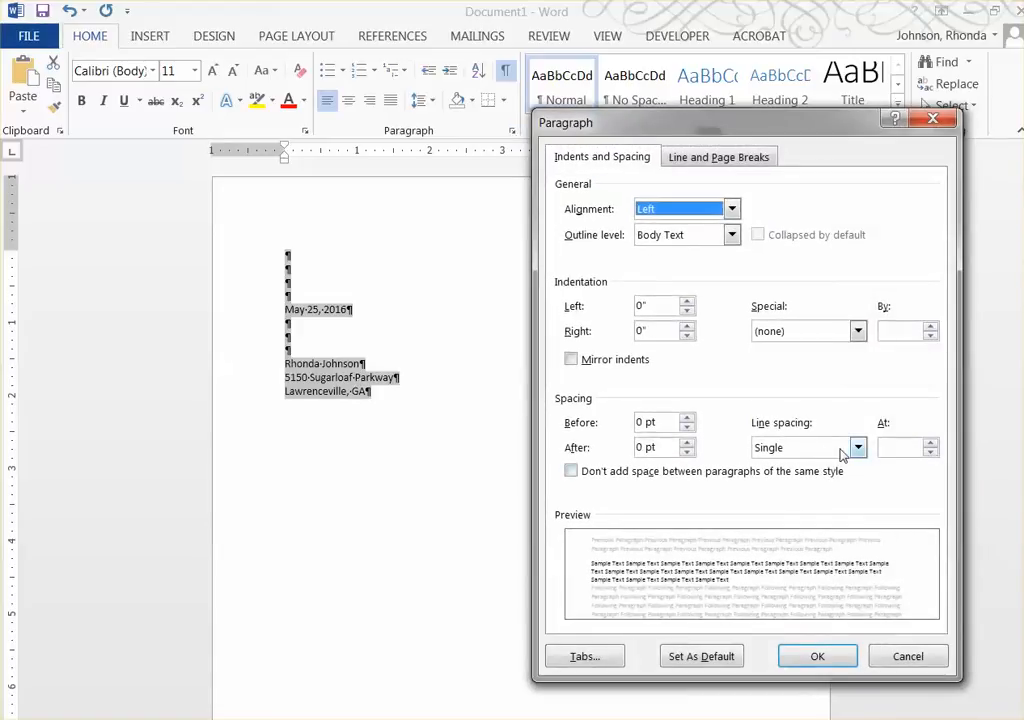
left_click(857, 449)
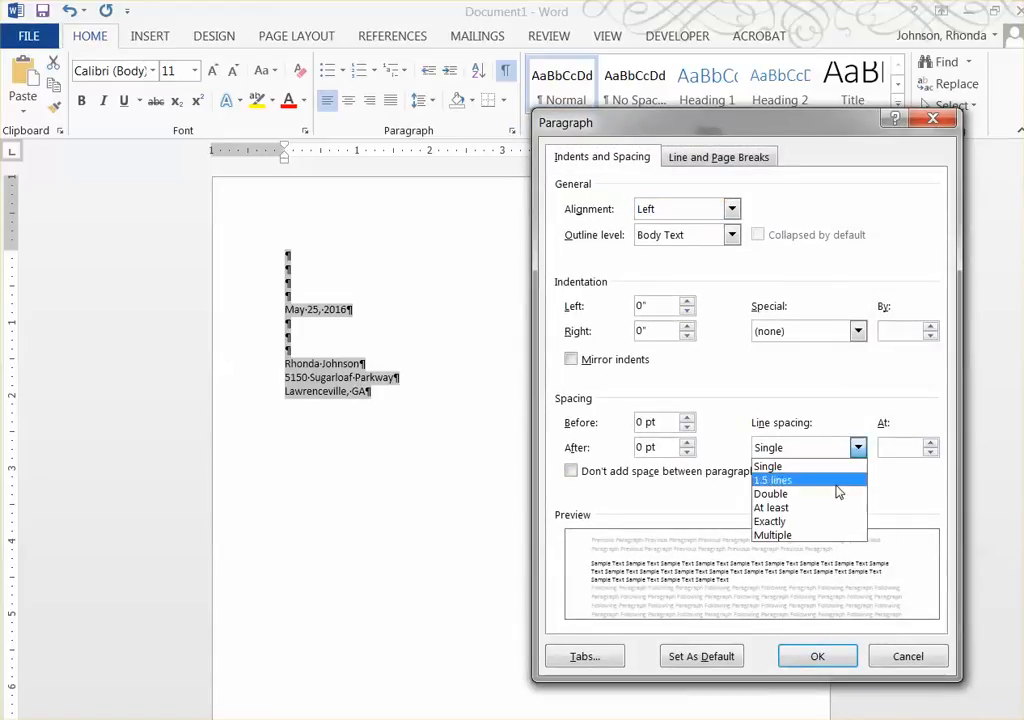
left_click(825, 534)
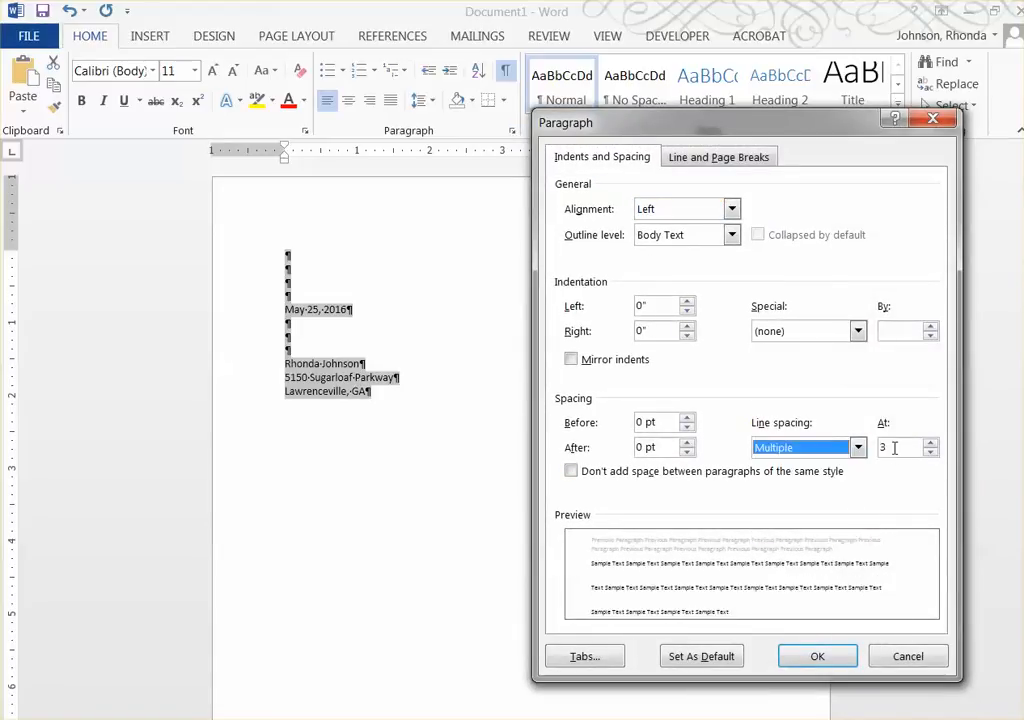
left_click_drag(894, 448, 860, 454)
type("1.08")
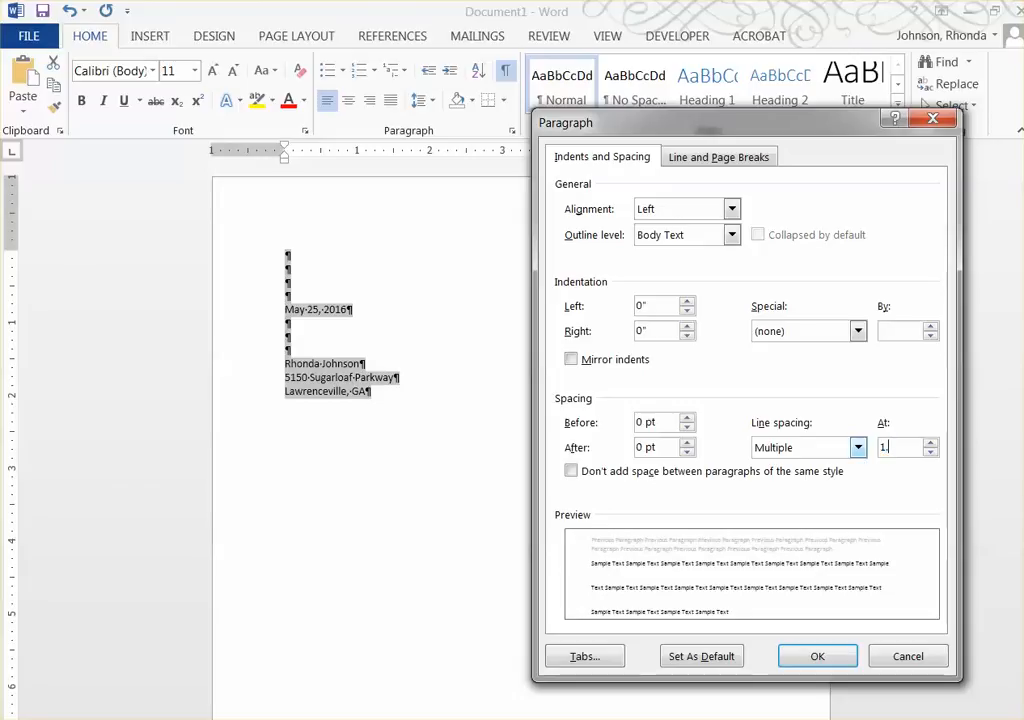
left_click(816, 656)
left_click(541, 532)
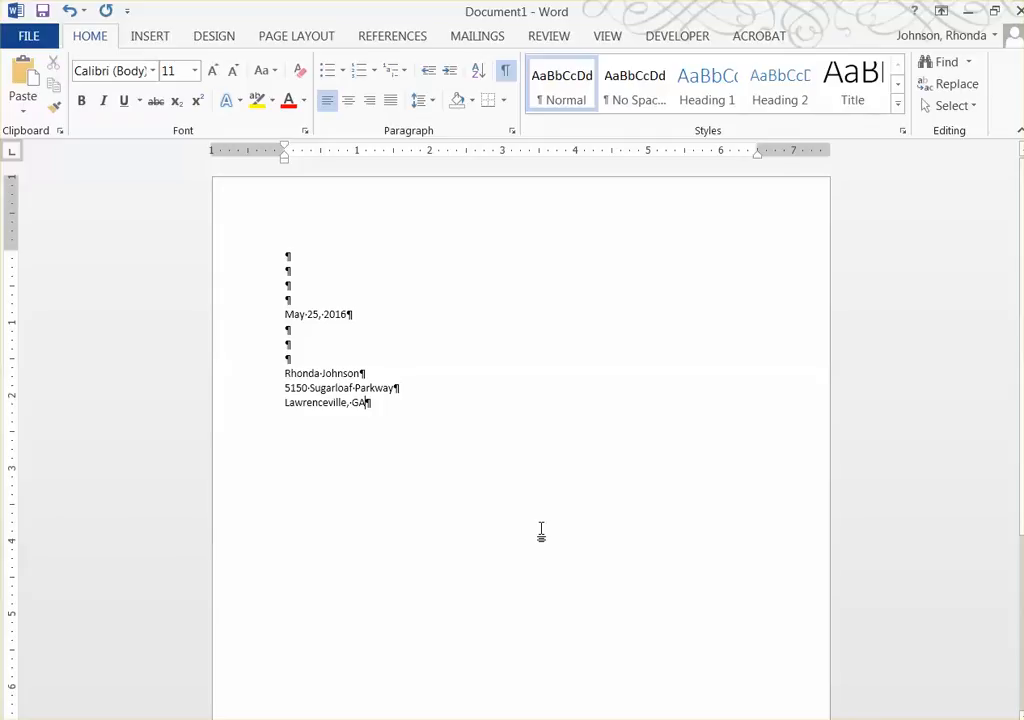
left_click(512, 132)
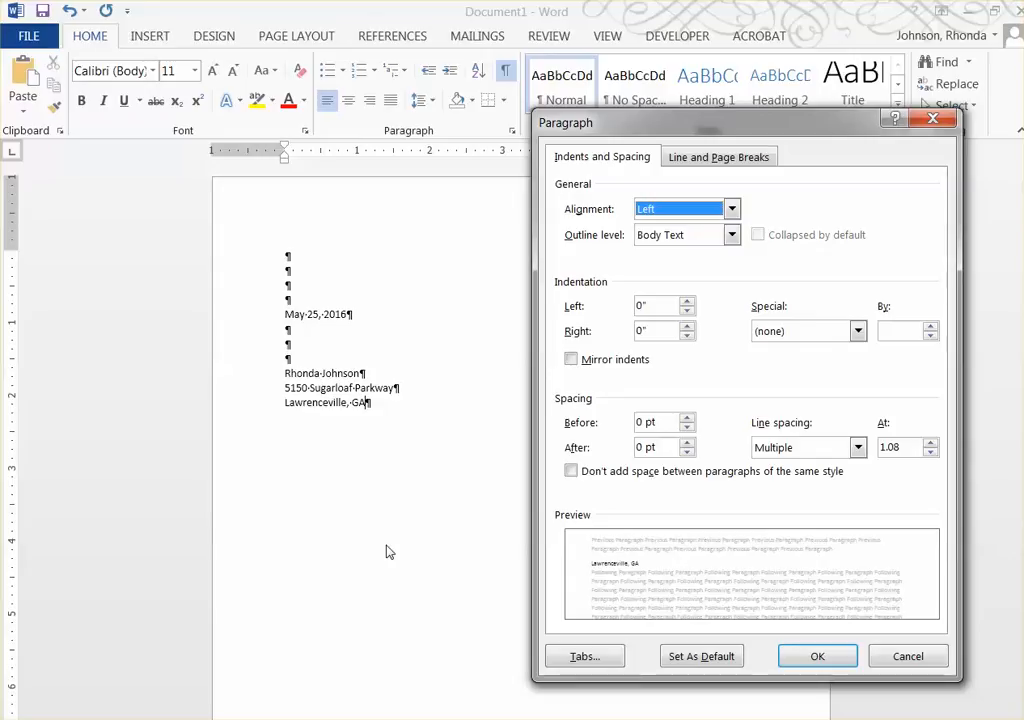
left_click(908, 657)
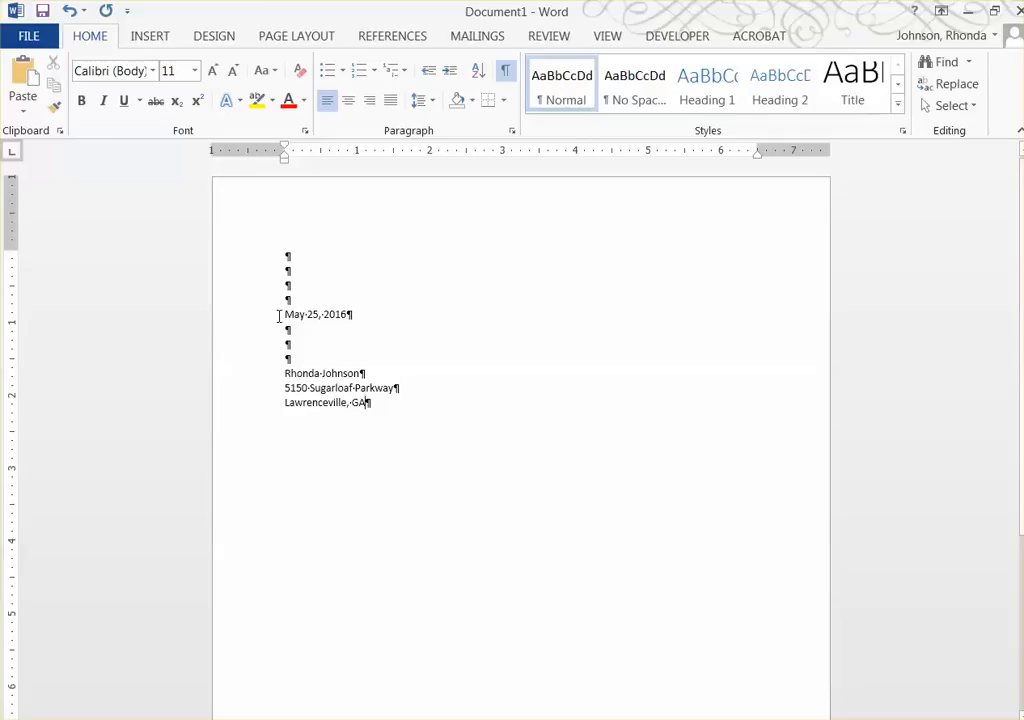
Step: Apply the Heading 1 style to the date line and check the paragraph spacing it uses
left_click_drag(285, 314, 366, 318)
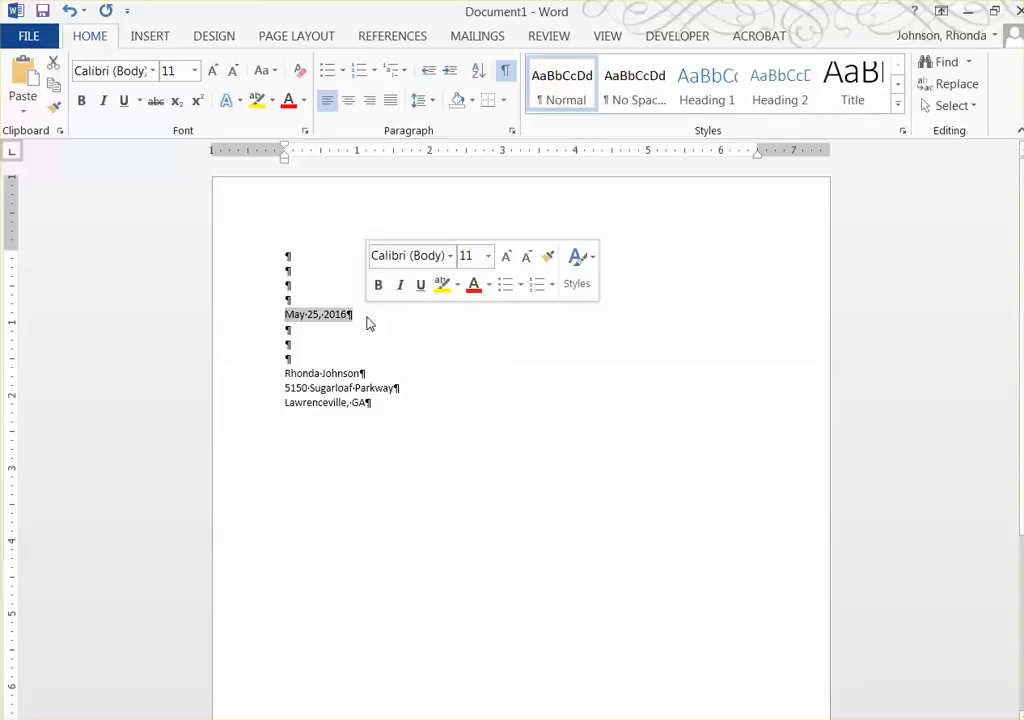
left_click(716, 95)
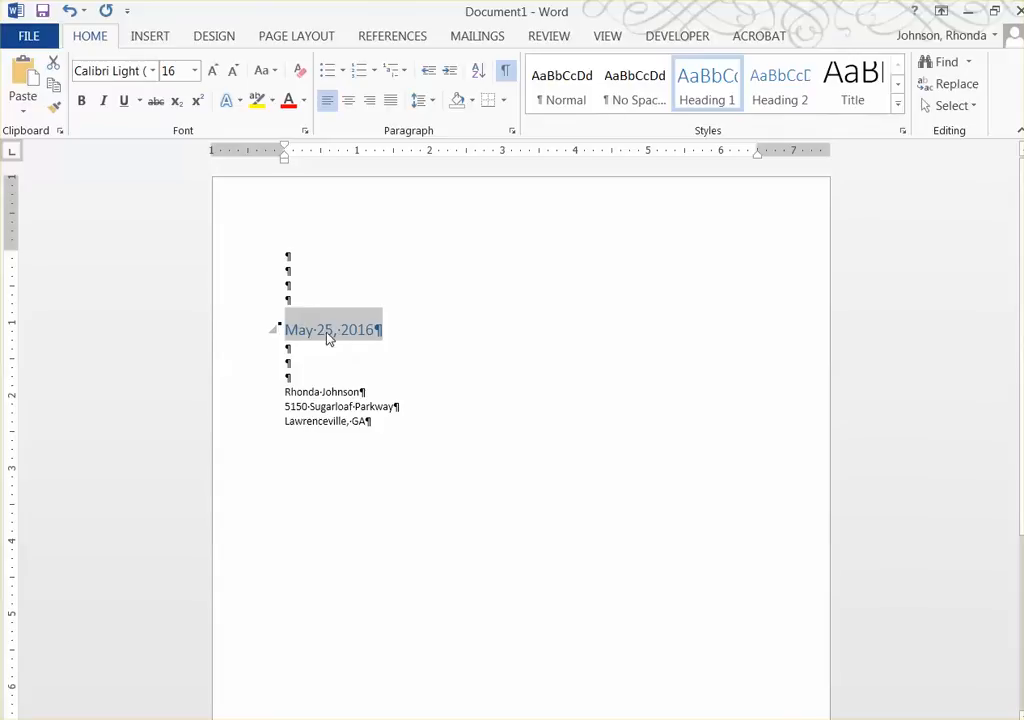
left_click(513, 132)
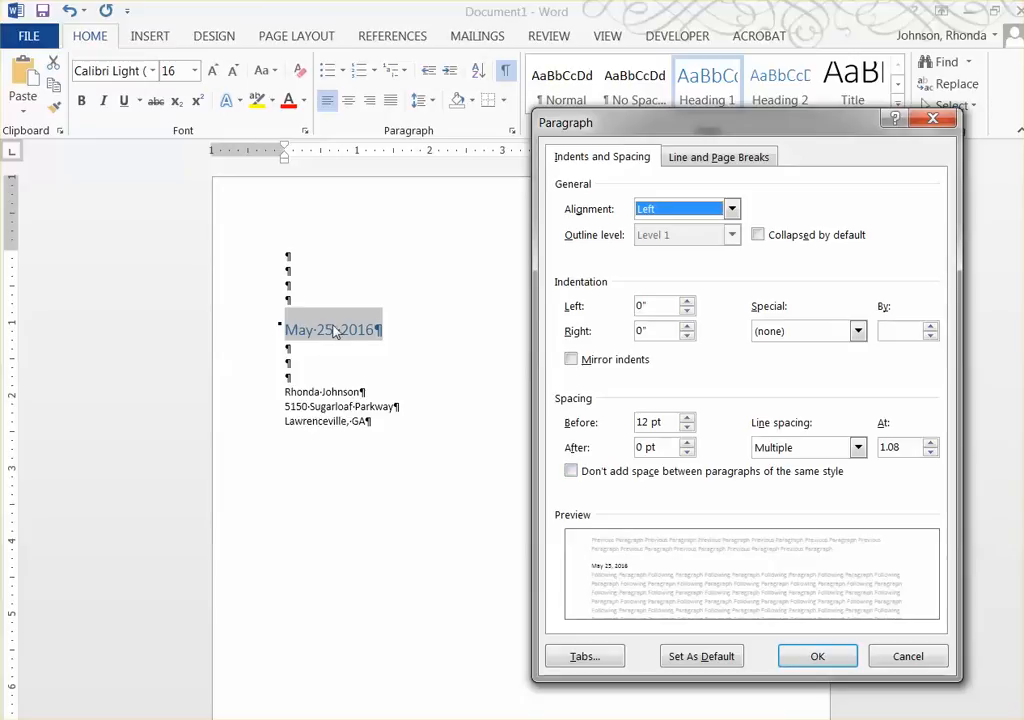
left_click_drag(640, 124, 652, 182)
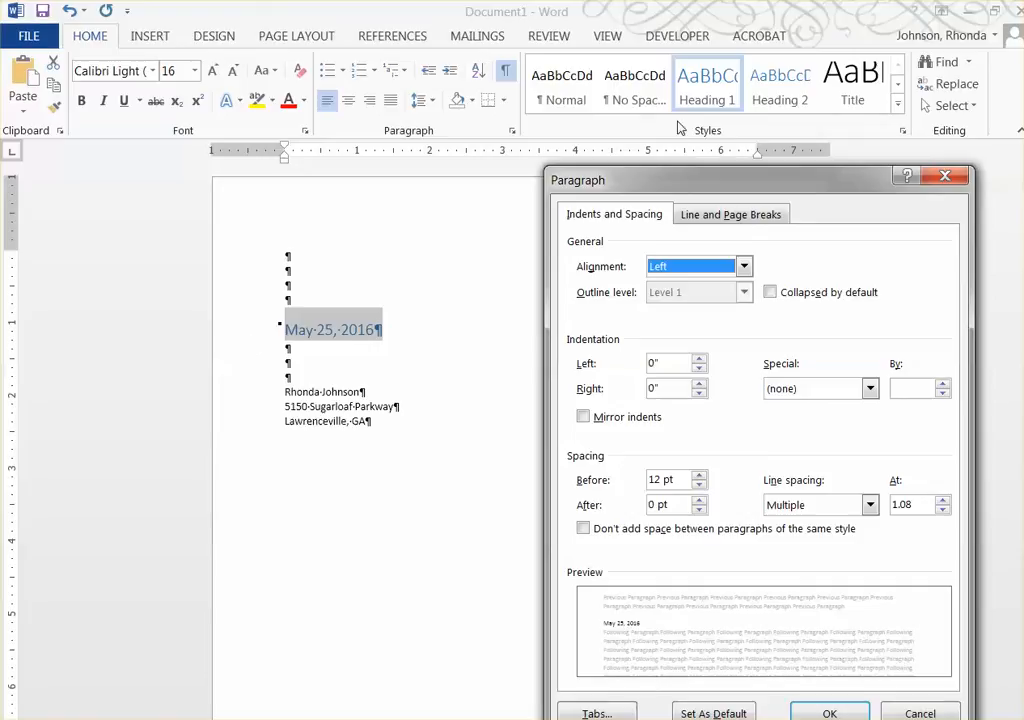
left_click(921, 713)
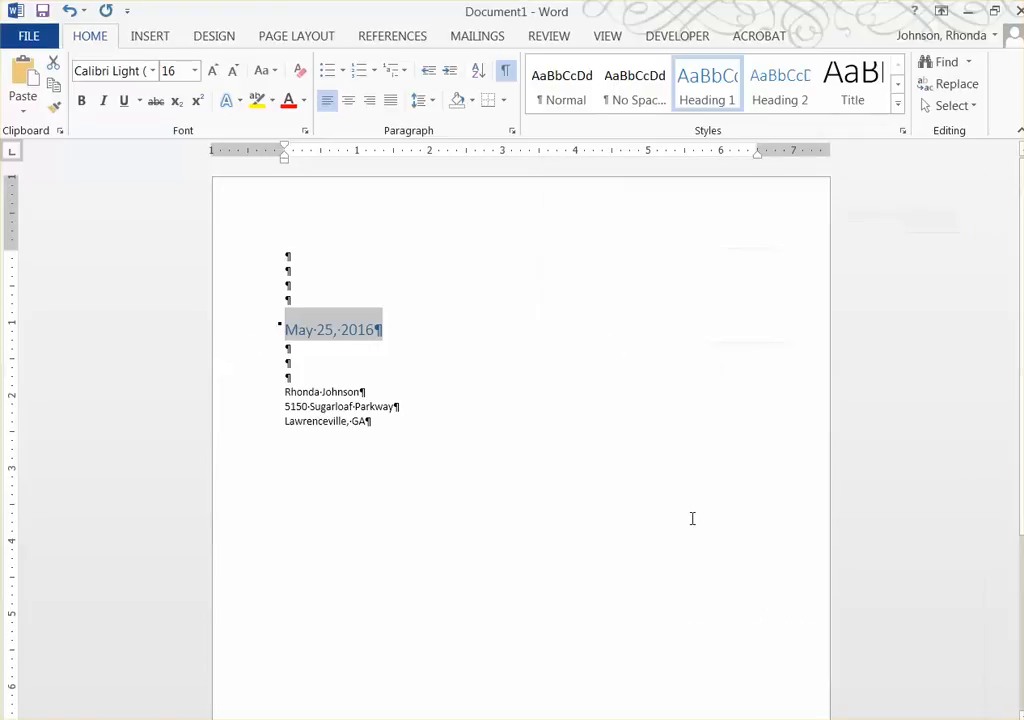
Step: Apply the Heading 2 style to the date line and check its paragraph spacing settings
left_click(482, 363)
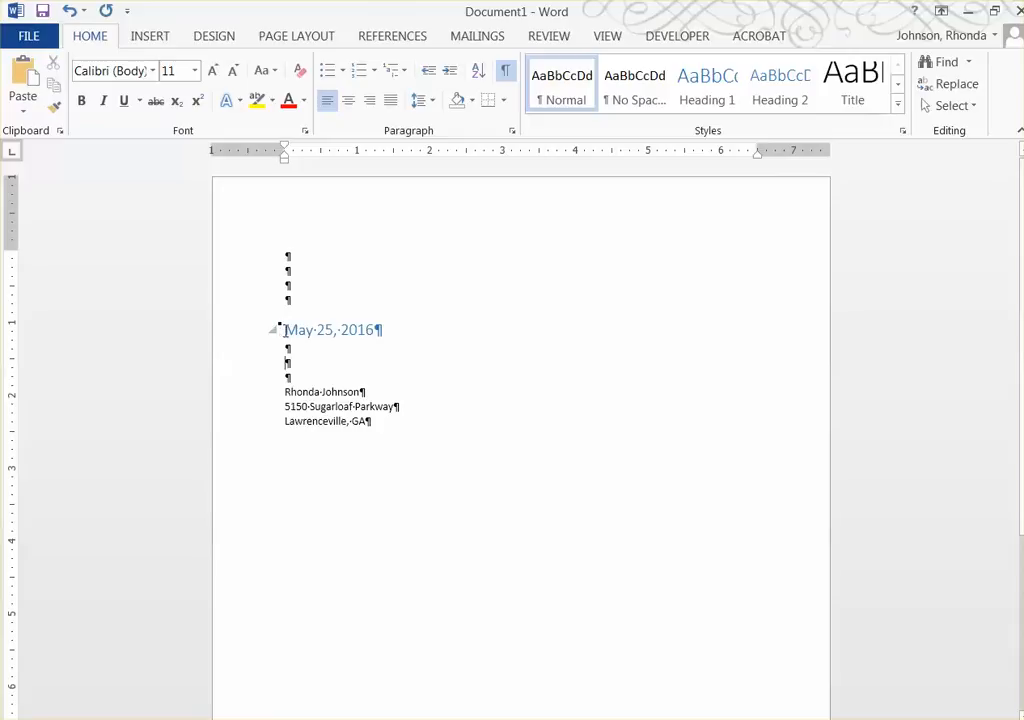
left_click(286, 330)
left_click_drag(286, 330, 395, 336)
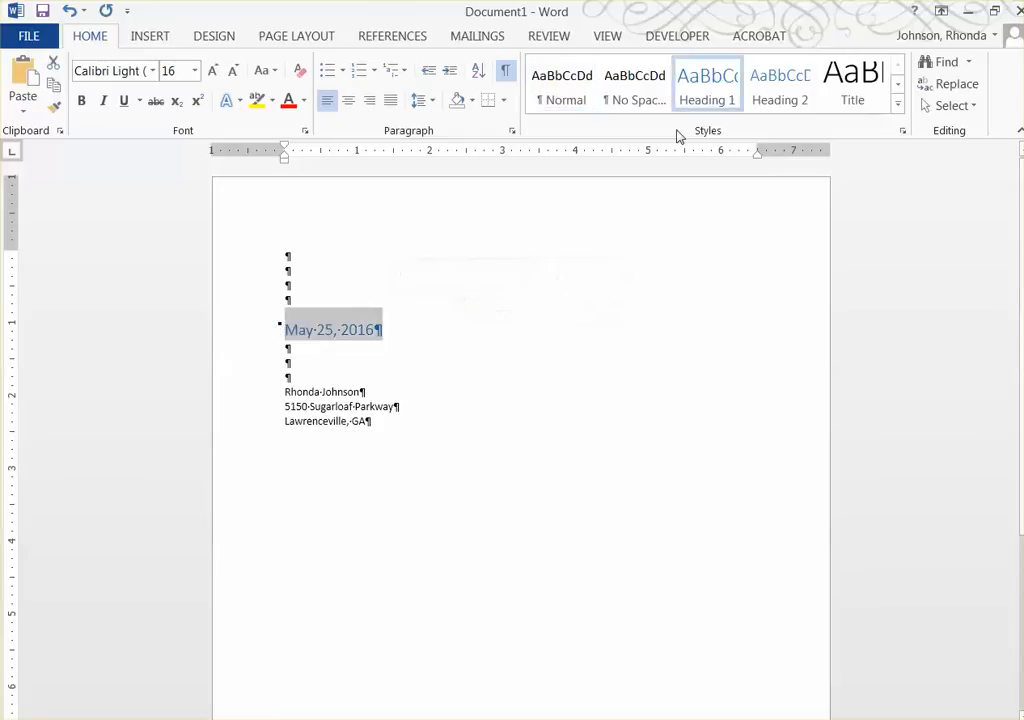
left_click(781, 100)
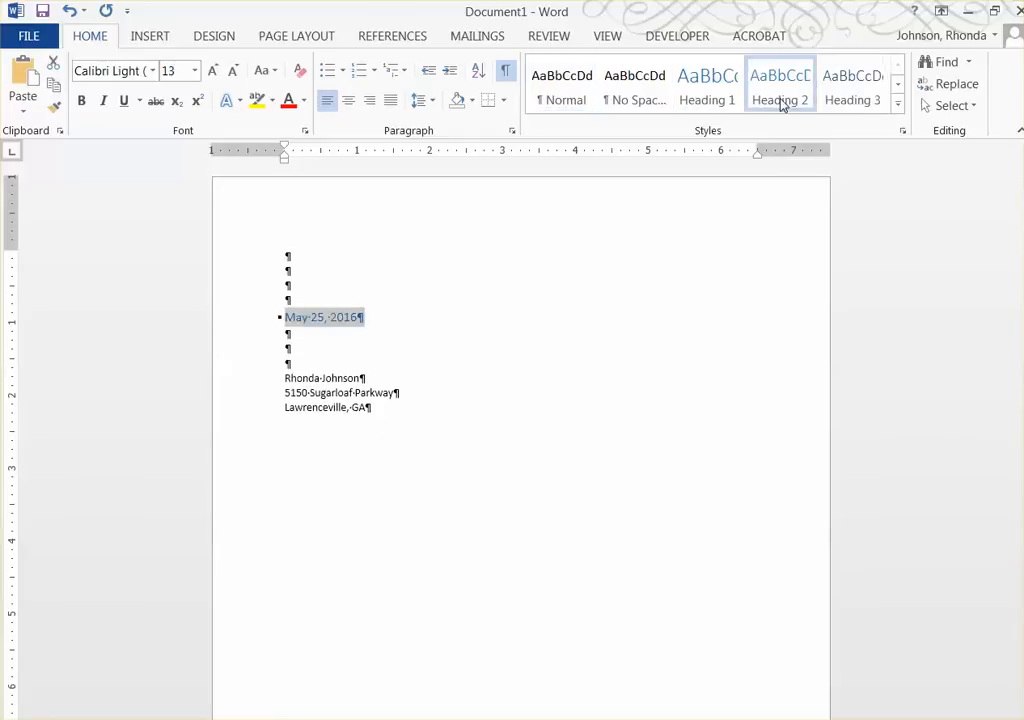
left_click(511, 130)
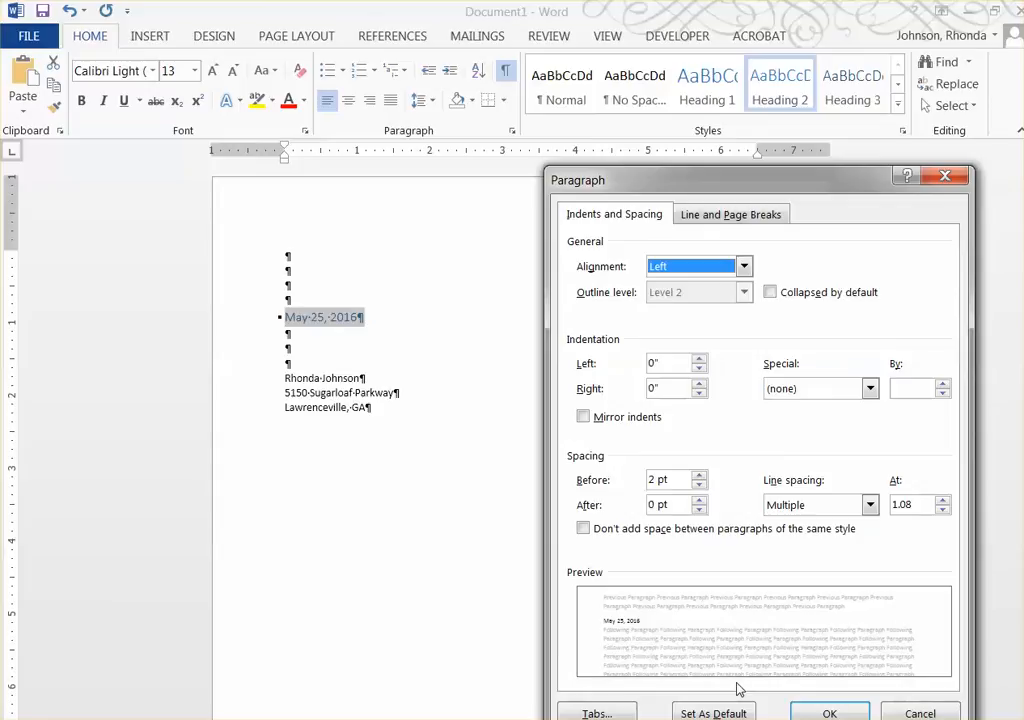
left_click(909, 713)
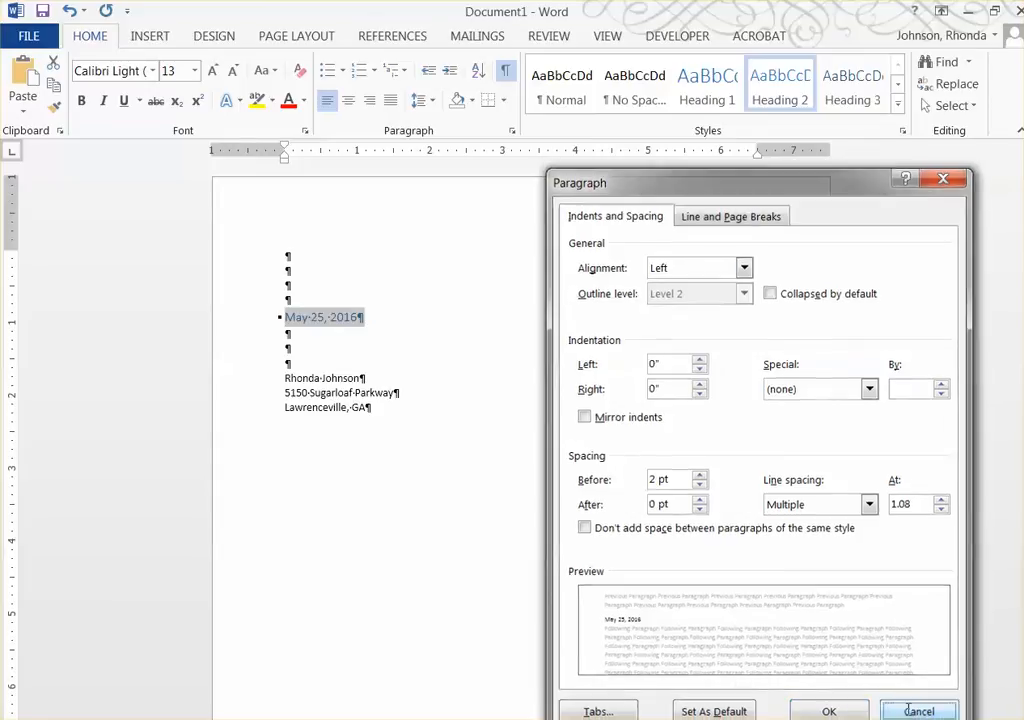